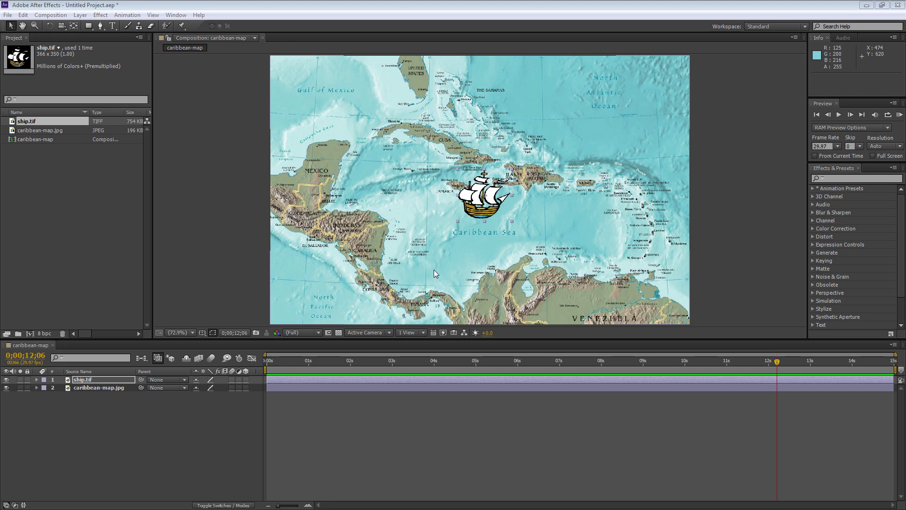
# Switch to the Animation workspace and activate the Motion Sketch settings
pyautogui.click(176, 15)
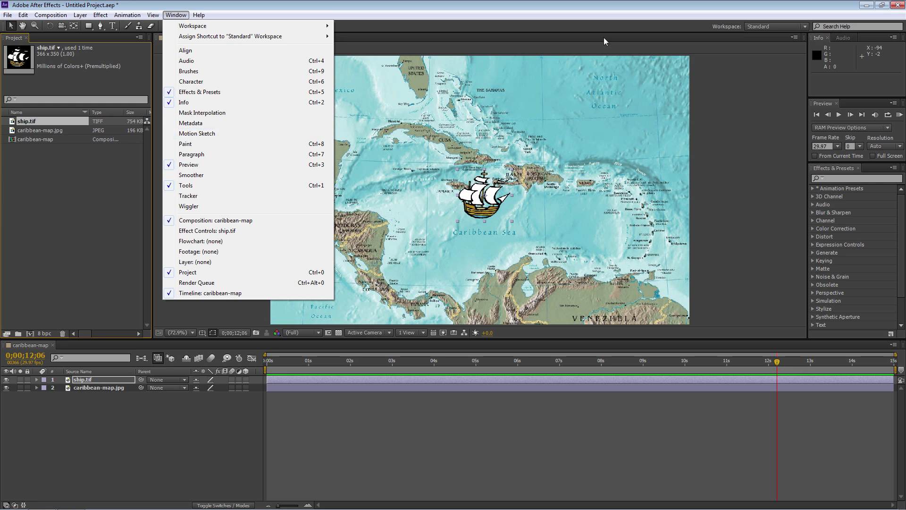
pyautogui.click(669, 30)
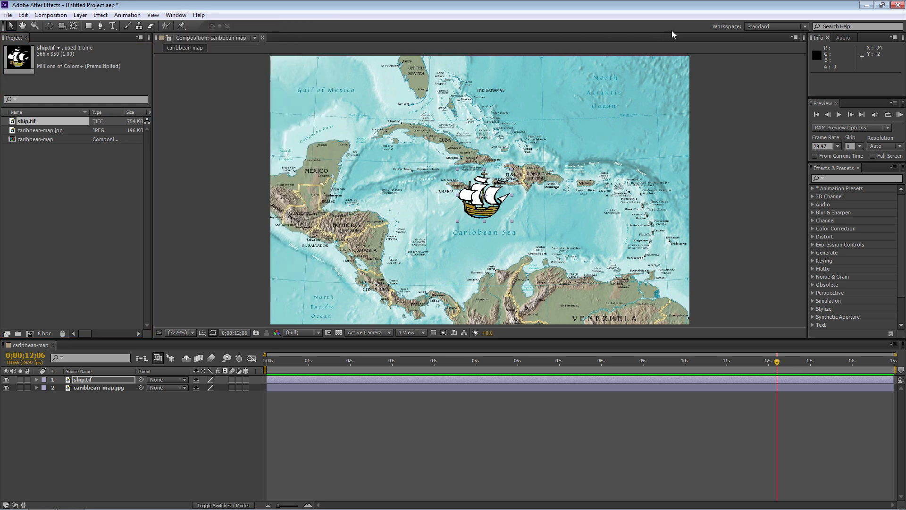
pyautogui.click(806, 26)
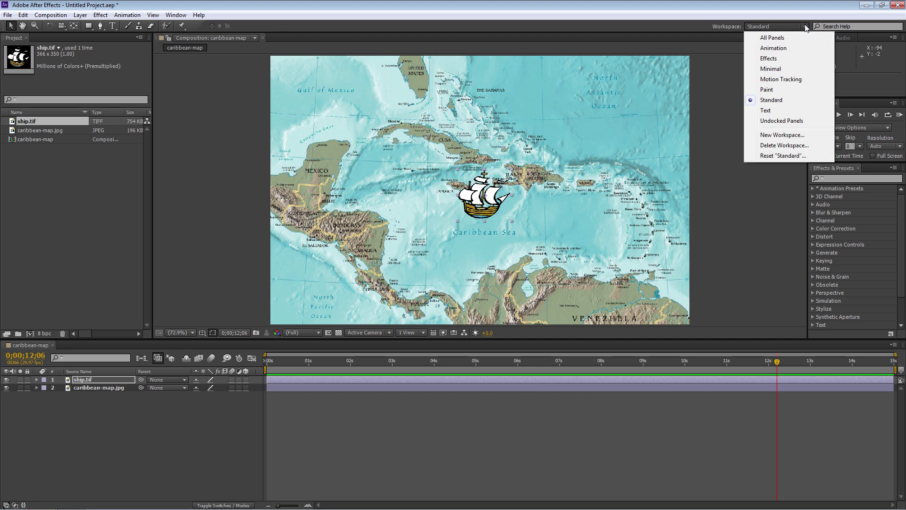
pyautogui.click(786, 47)
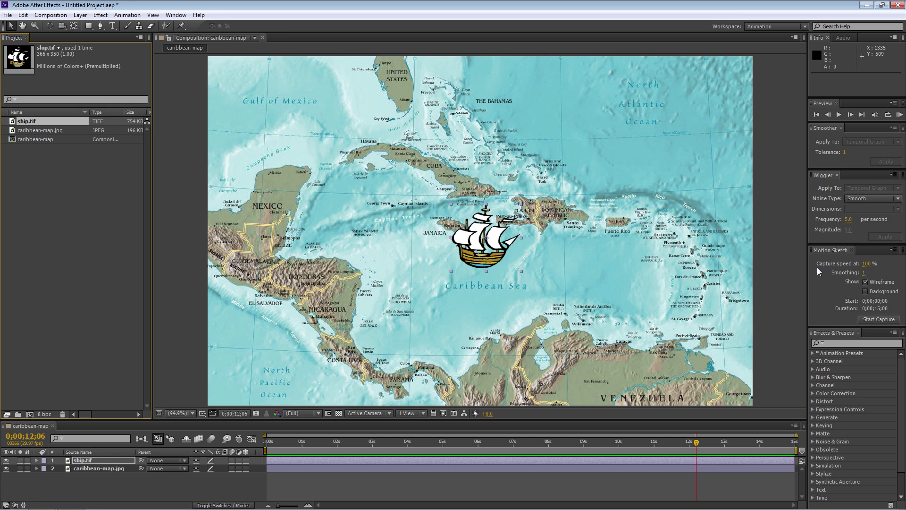
pyautogui.click(823, 295)
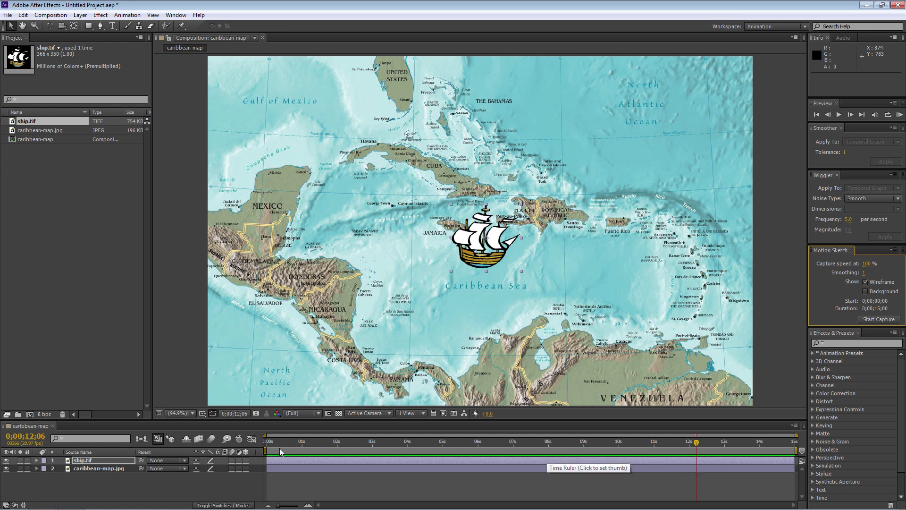
# Try a work area start at 0;00;04;02, and reset the work area to the full composition length
pyautogui.moveTo(268, 453); pyautogui.dragTo(409, 452)
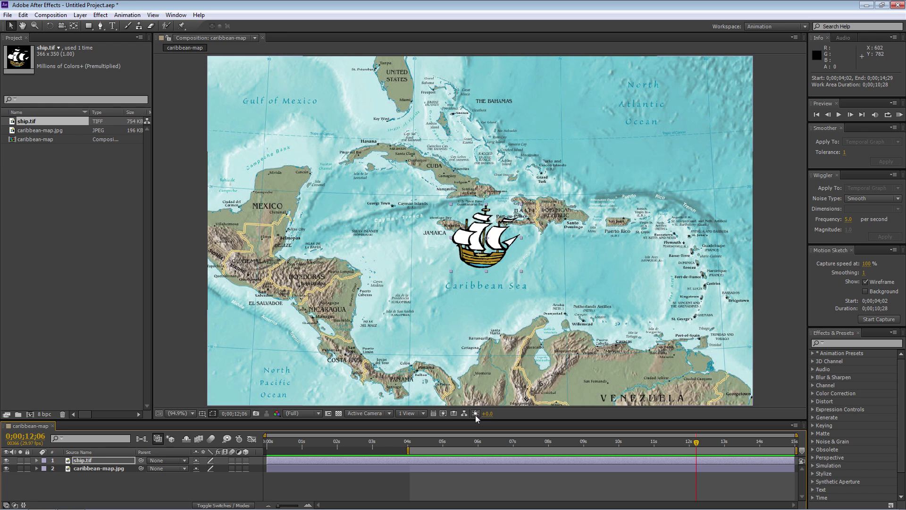
pyautogui.doubleClick(432, 452)
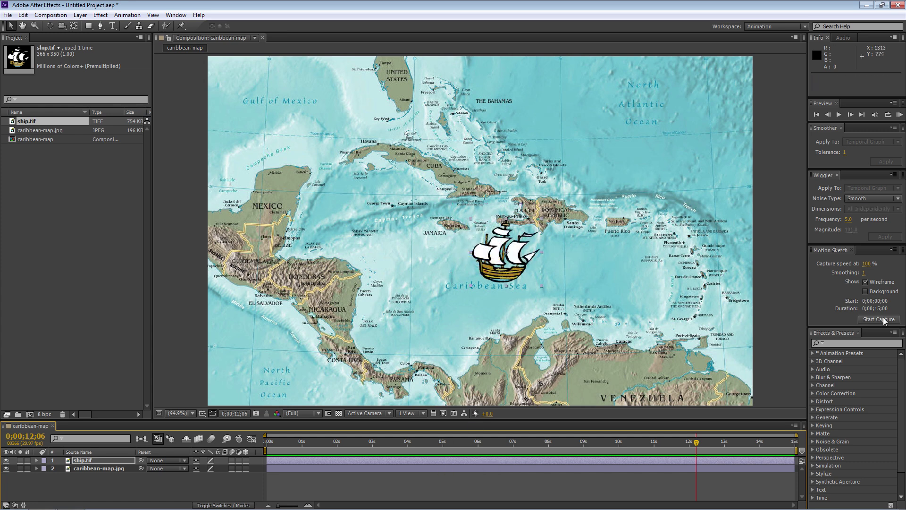
# Capture a motion sketch of the ship sailing freely around the Caribbean Sea at 100% speed with Wireframe shown
pyautogui.click(883, 320)
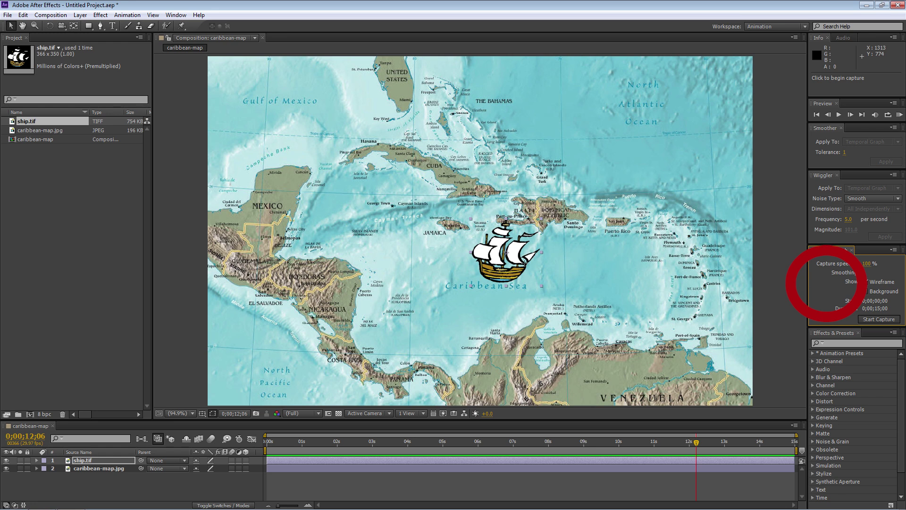
pyautogui.moveTo(514, 257)
pyautogui.mouseDown()
pyautogui.moveTo(480, 228)
pyautogui.moveTo(453, 229)
pyautogui.moveTo(440, 244)
pyautogui.moveTo(461, 269)
pyautogui.moveTo(577, 296)
pyautogui.moveTo(618, 262)
pyautogui.moveTo(606, 202)
pyautogui.mouseUp()
pyautogui.moveTo(413, 241)
pyautogui.mouseDown()
pyautogui.moveTo(401, 288)
pyautogui.moveTo(327, 264)
pyautogui.moveTo(322, 194)
pyautogui.moveTo(356, 229)
pyautogui.moveTo(414, 320)
pyautogui.moveTo(593, 276)
pyautogui.moveTo(517, 173)
pyautogui.moveTo(527, 235)
pyautogui.moveTo(549, 267)
pyautogui.moveTo(594, 292)
pyautogui.moveTo(347, 263)
pyautogui.moveTo(371, 230)
pyautogui.moveTo(521, 324)
pyautogui.moveTo(335, 325)
pyautogui.mouseUp()
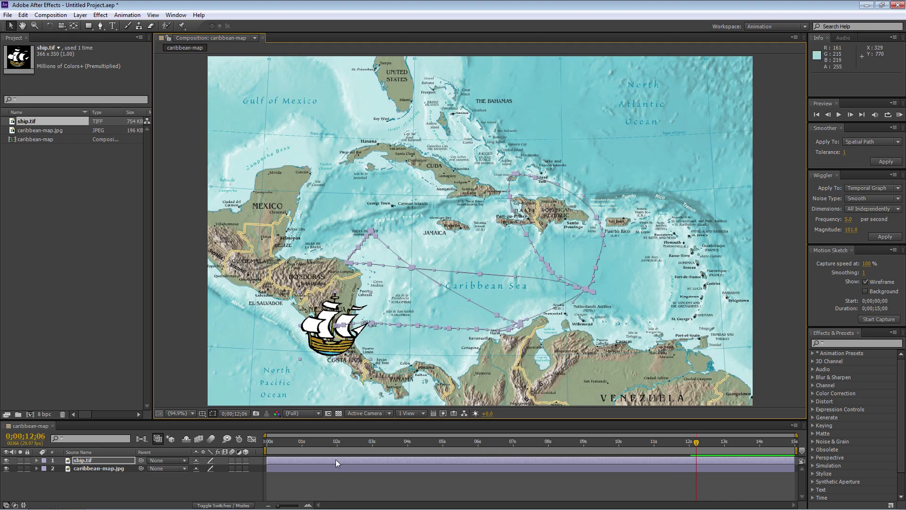
# Reveal the ship layer's keyframes, preview the sketched movement, and undo the motion sketch
pyautogui.press('u')
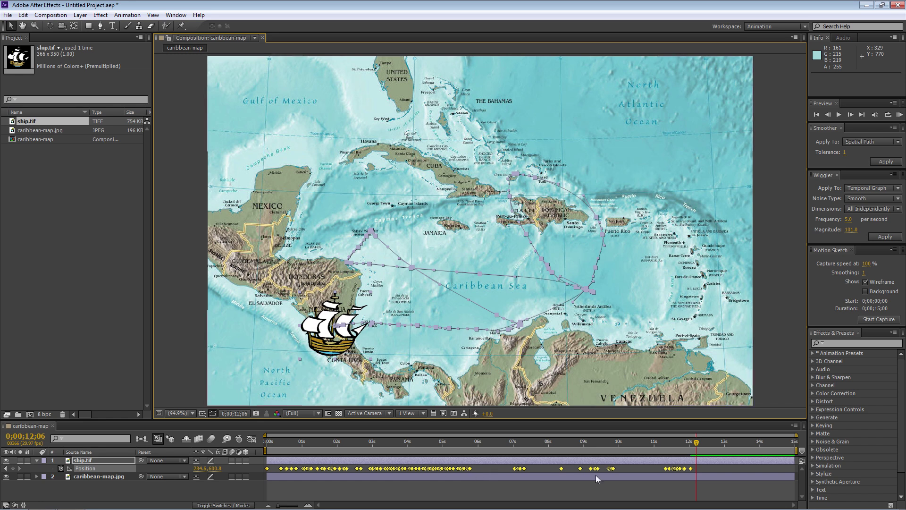
pyautogui.moveTo(697, 445); pyautogui.dragTo(427, 455)
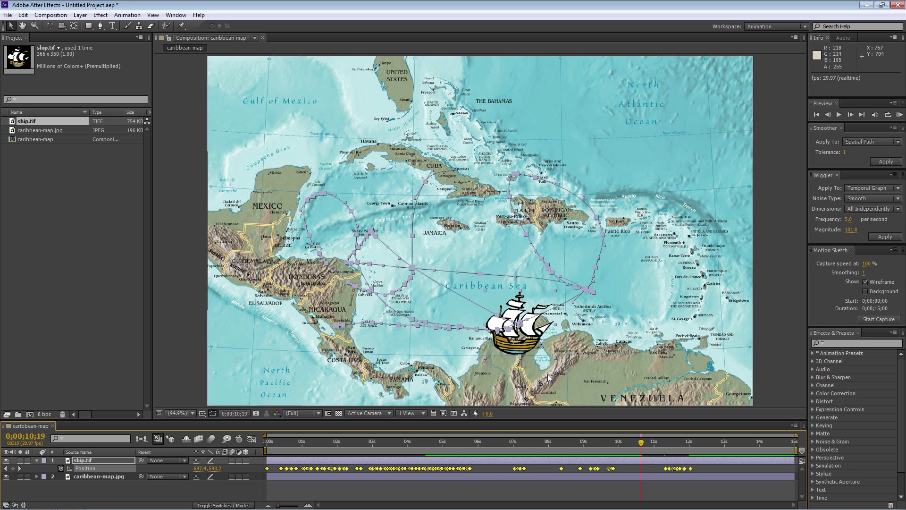
pyautogui.moveTo(306, 473)
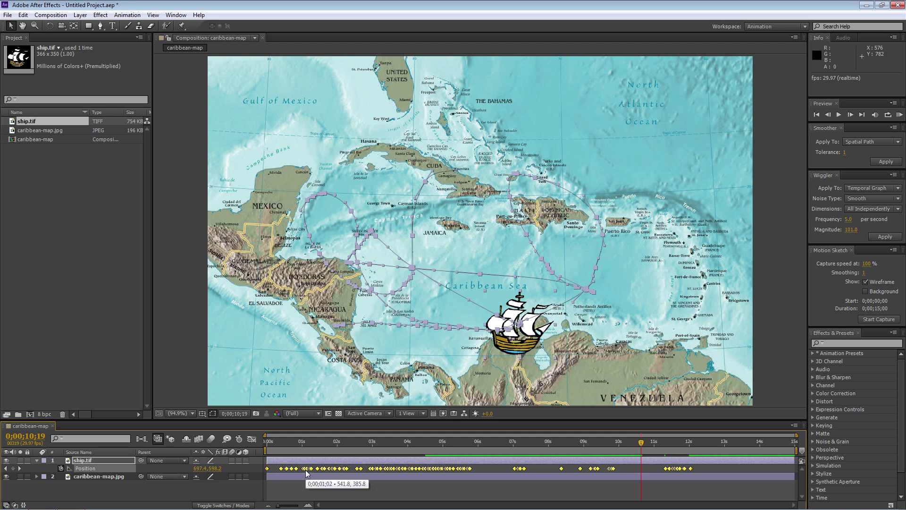
pyautogui.hotkey('ctrl', 'z')
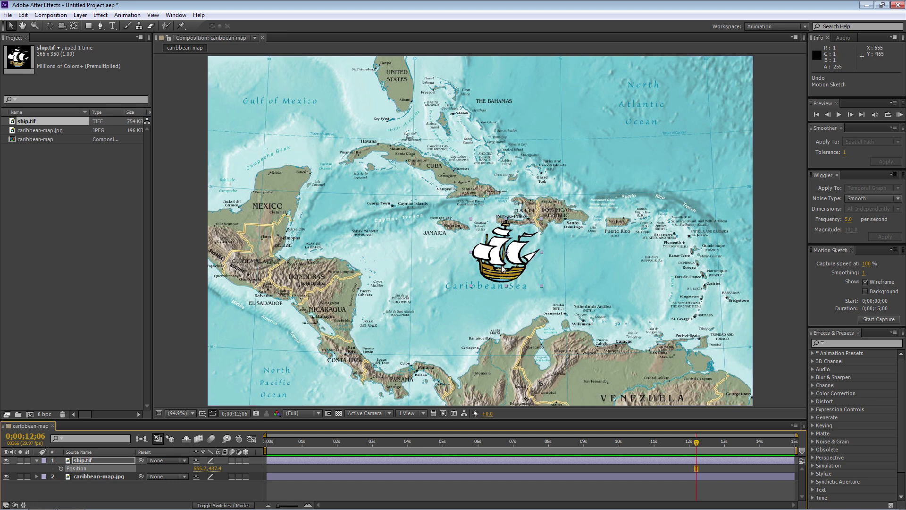
# Place the ship just off the map's east edge and motion-sketch its route past Jamaica to western Cuba with Background shown
pyautogui.moveTo(503, 268); pyautogui.dragTo(785, 280)
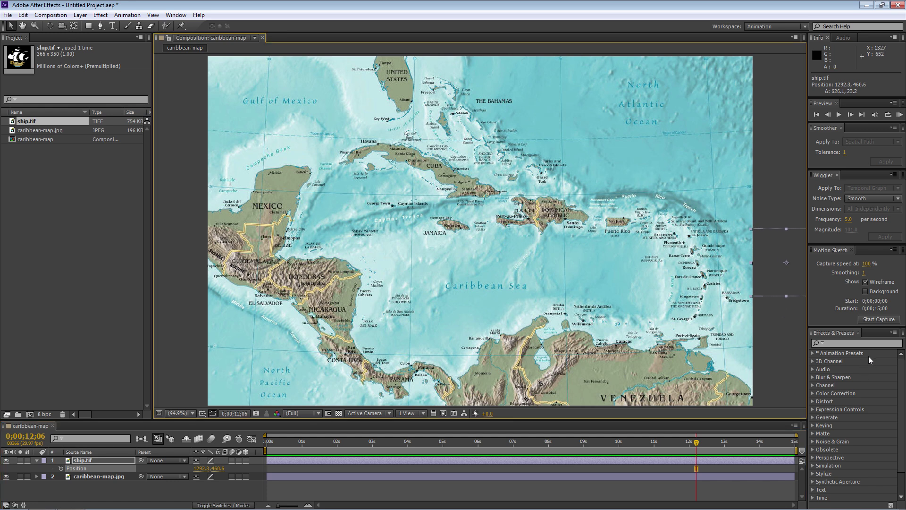
pyautogui.click(867, 292)
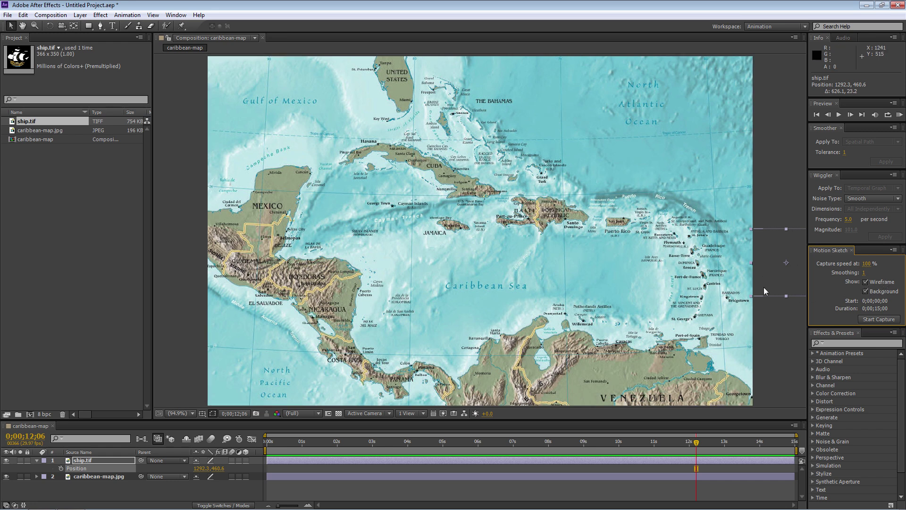
pyautogui.click(876, 321)
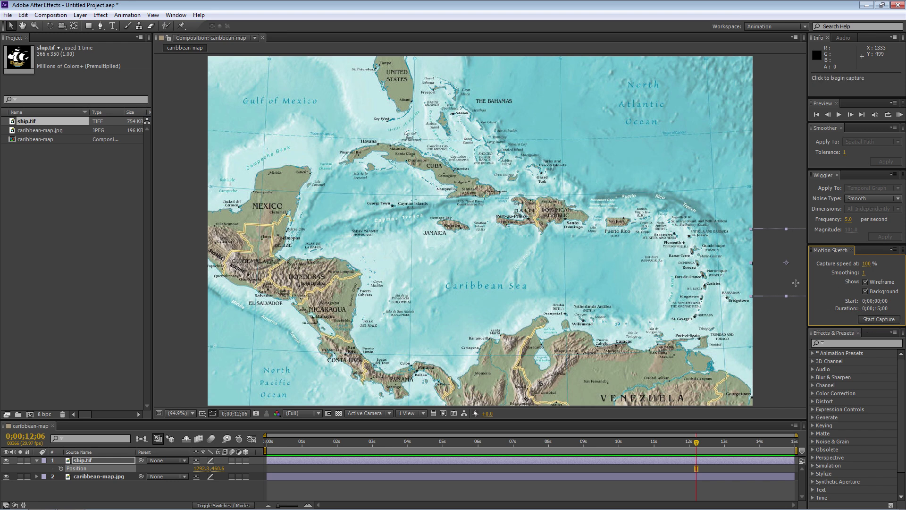
pyautogui.moveTo(791, 278)
pyautogui.mouseDown()
pyautogui.moveTo(770, 273)
pyautogui.moveTo(719, 207)
pyautogui.moveTo(651, 177)
pyautogui.moveTo(623, 213)
pyautogui.moveTo(626, 206)
pyautogui.moveTo(610, 205)
pyautogui.moveTo(581, 238)
pyautogui.moveTo(565, 220)
pyautogui.moveTo(552, 257)
pyautogui.moveTo(478, 259)
pyautogui.moveTo(463, 247)
pyautogui.moveTo(459, 226)
pyautogui.moveTo(442, 247)
pyautogui.moveTo(415, 238)
pyautogui.moveTo(396, 217)
pyautogui.moveTo(483, 207)
pyautogui.moveTo(516, 187)
pyautogui.moveTo(449, 143)
pyautogui.moveTo(376, 146)
pyautogui.mouseUp()
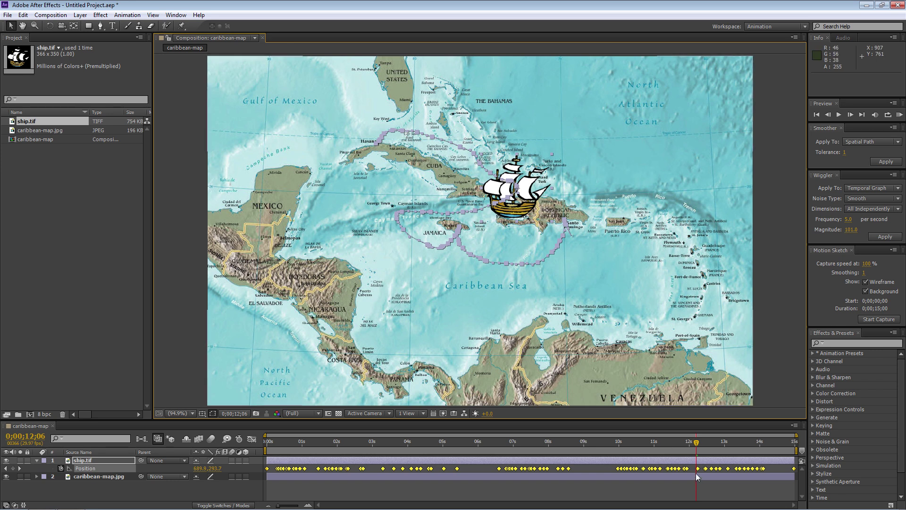
# Play back the ship's sketched animation from the start of the composition
pyautogui.moveTo(697, 447); pyautogui.dragTo(267, 446)
pyautogui.press('space')
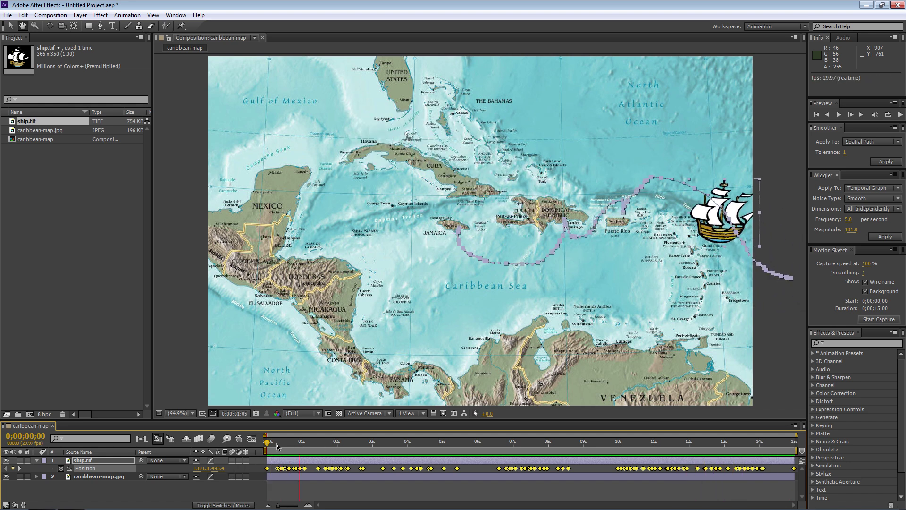
pyautogui.press('space')
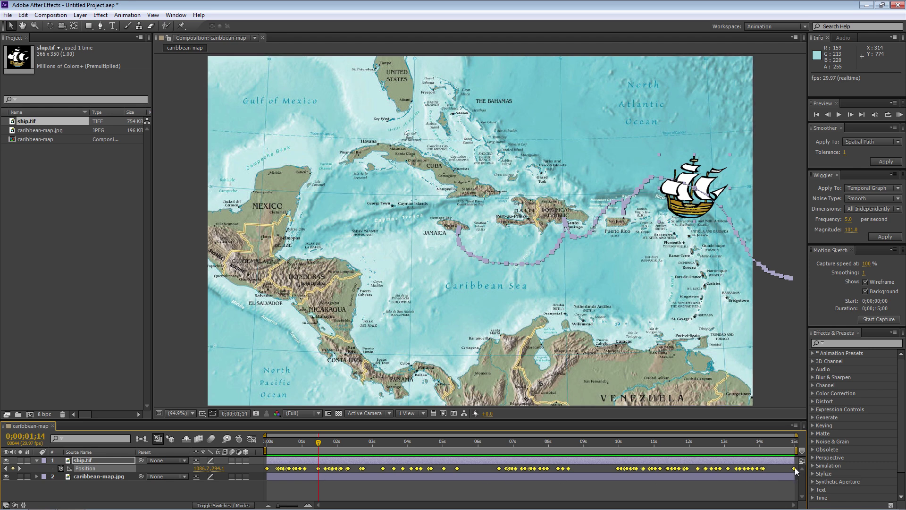
# Compress the ship's Position keyframes proportionally so that the last one falls at about 13 seconds
pyautogui.moveTo(796, 470)
pyautogui.moveTo(796, 470); pyautogui.dragTo(727, 479)
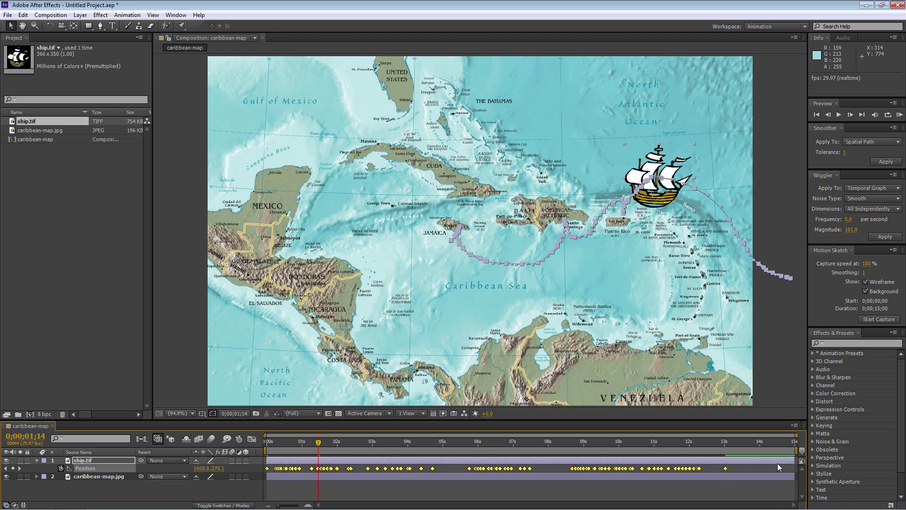
# Start the work area at 0;00;13;01 and motion-sketch the ship from western Cuba across the Gulf of Mexico off the map's west edge
pyautogui.click(727, 443)
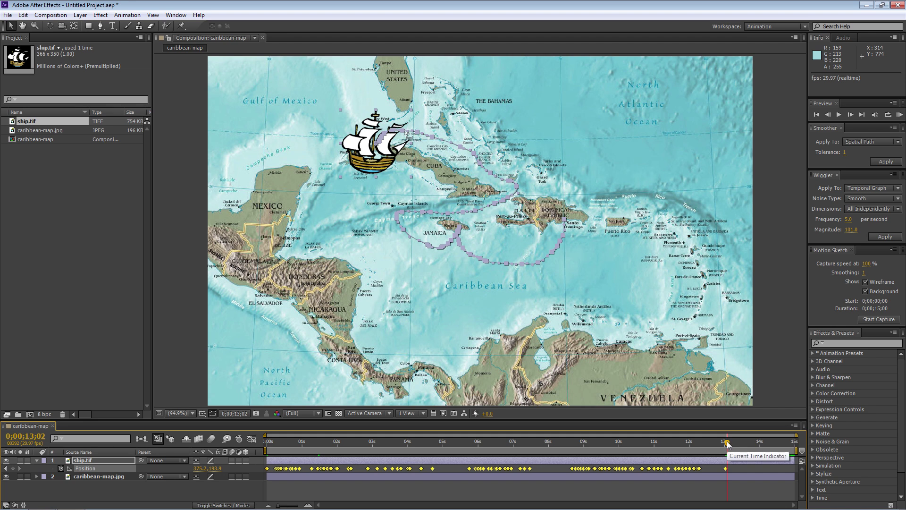
pyautogui.moveTo(728, 443); pyautogui.dragTo(726, 443)
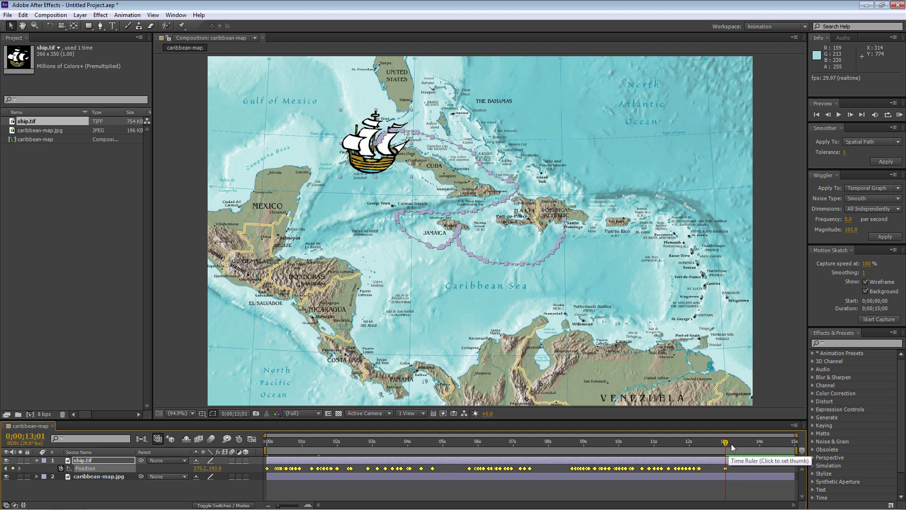
pyautogui.press('b')
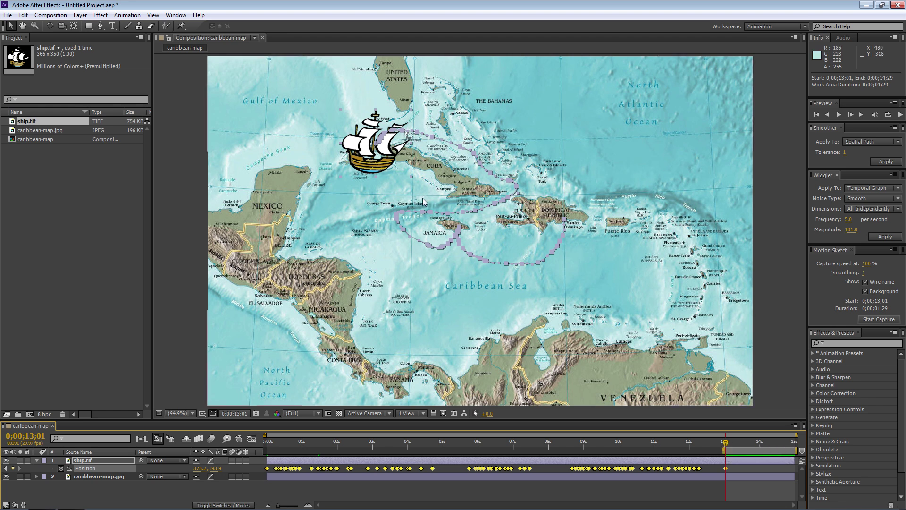
pyautogui.click(880, 320)
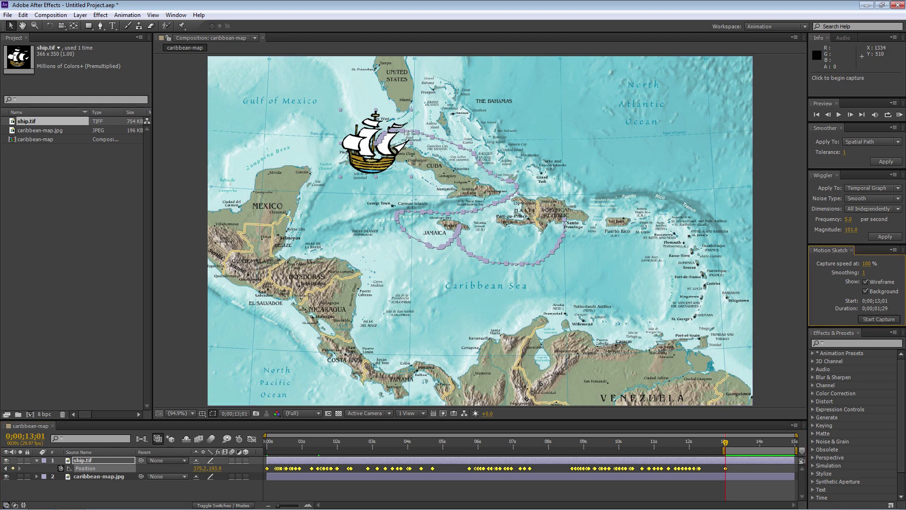
pyautogui.moveTo(377, 160)
pyautogui.mouseDown()
pyautogui.moveTo(330, 141)
pyautogui.moveTo(275, 134)
pyautogui.moveTo(192, 147)
pyautogui.mouseUp()
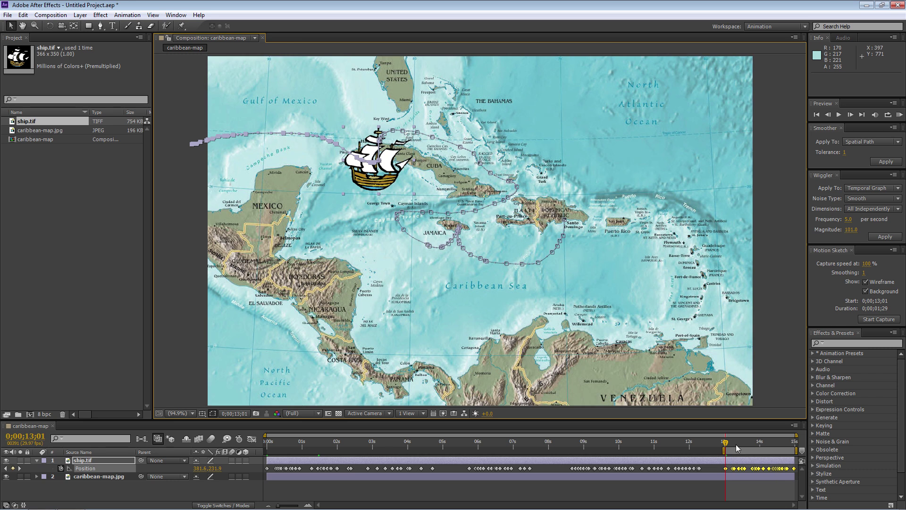
# Play back the transition between the two sketched paths, starting from 0;00;11;21
pyautogui.moveTo(725, 445); pyautogui.dragTo(679, 447)
pyautogui.press('space')
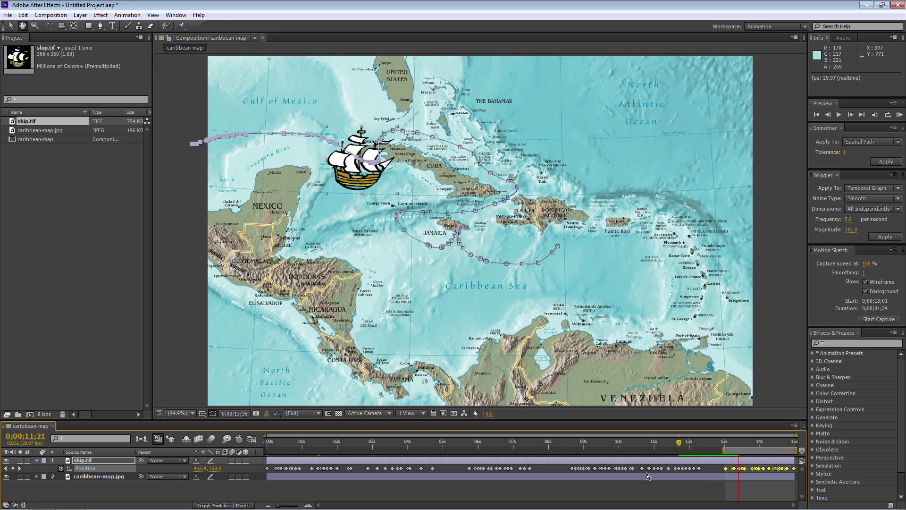
pyautogui.press('space')
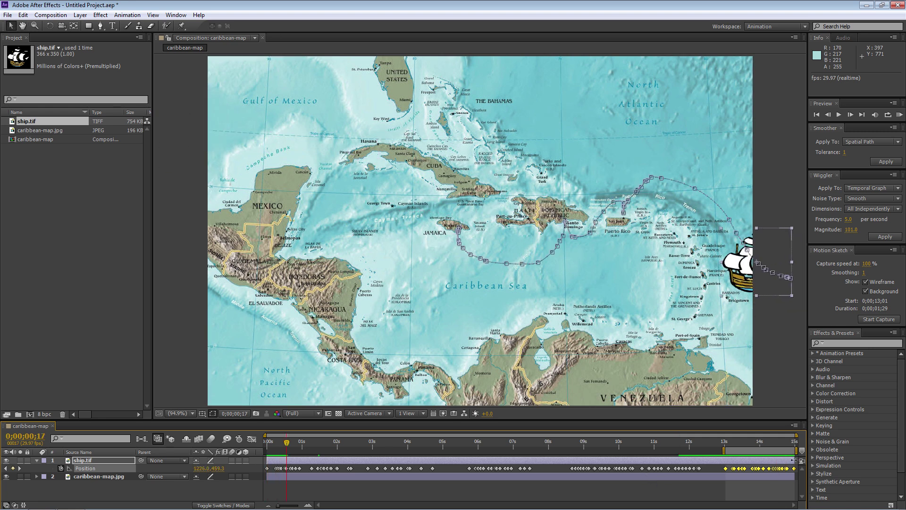
# Restore the work area to the full composition and move the current time to 0;00;12;22
pyautogui.doubleClick(768, 451)
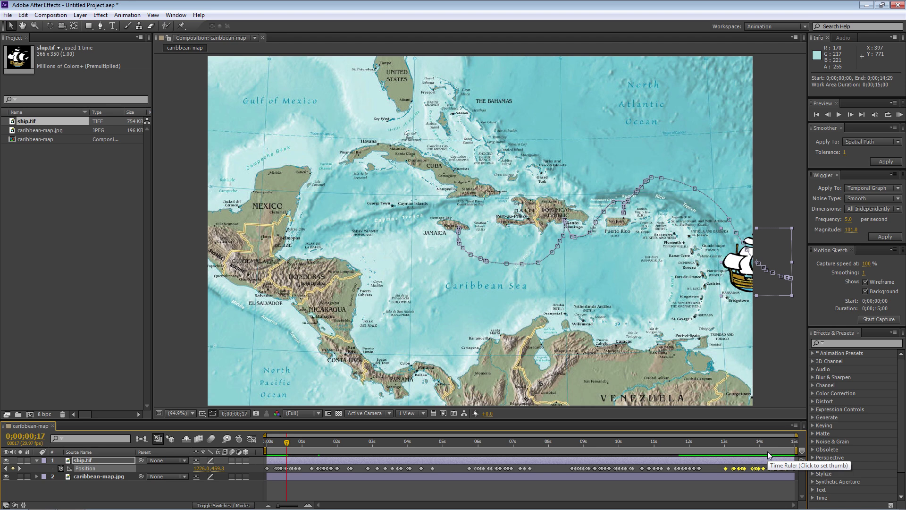
pyautogui.moveTo(287, 443); pyautogui.dragTo(715, 492)
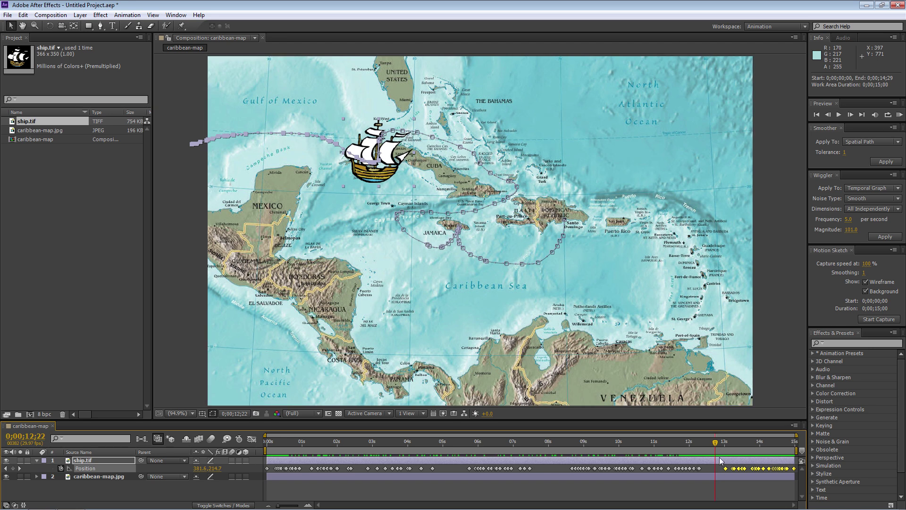
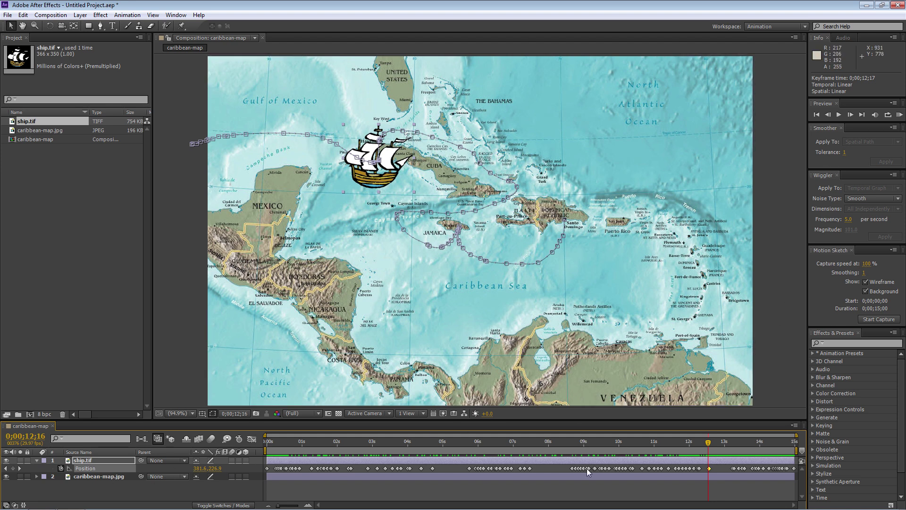
# Smooth all of the ship's Position keyframes along the spatial path, undoing a tolerance 1 attempt and applying tolerance 5 instead
pyautogui.click(96, 468)
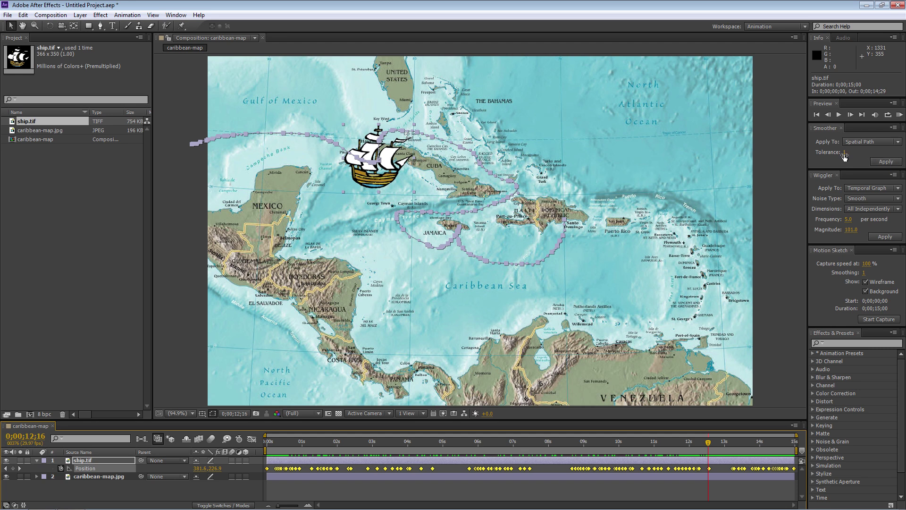
pyautogui.click(886, 162)
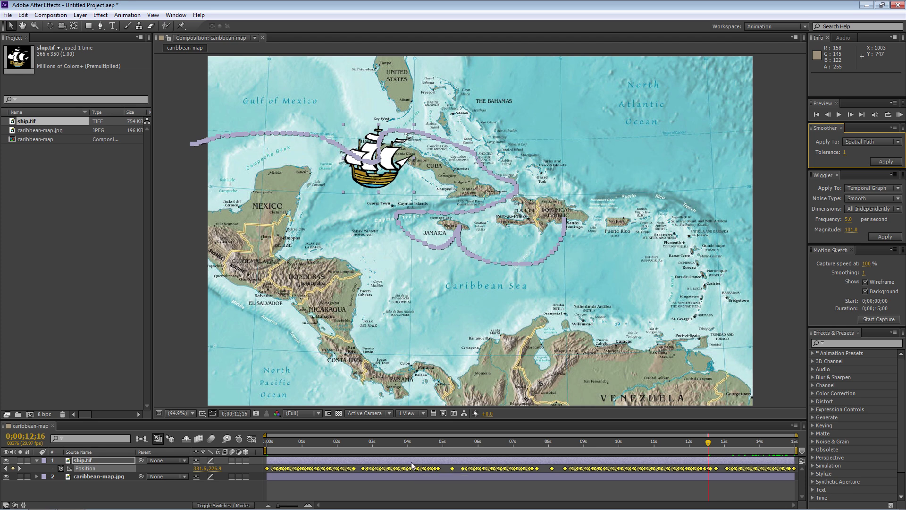
pyautogui.hotkey('ctrl', 'z')
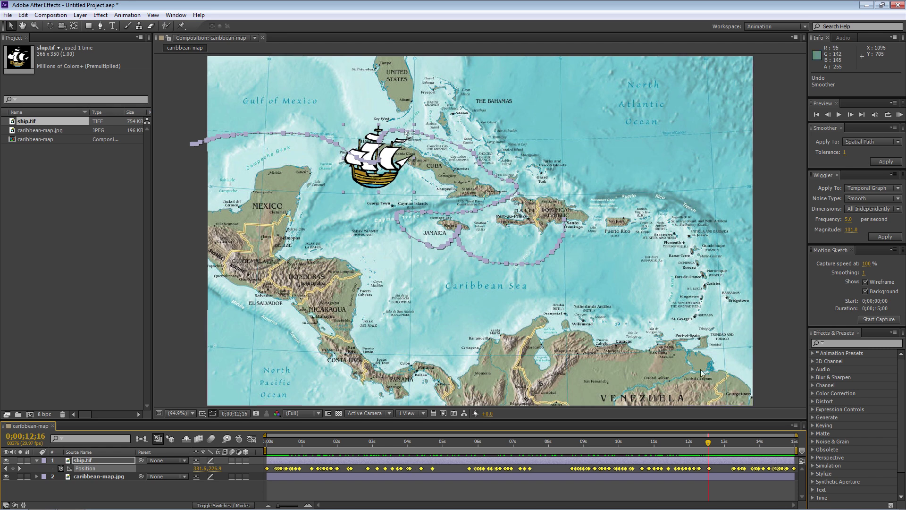
pyautogui.click(845, 153)
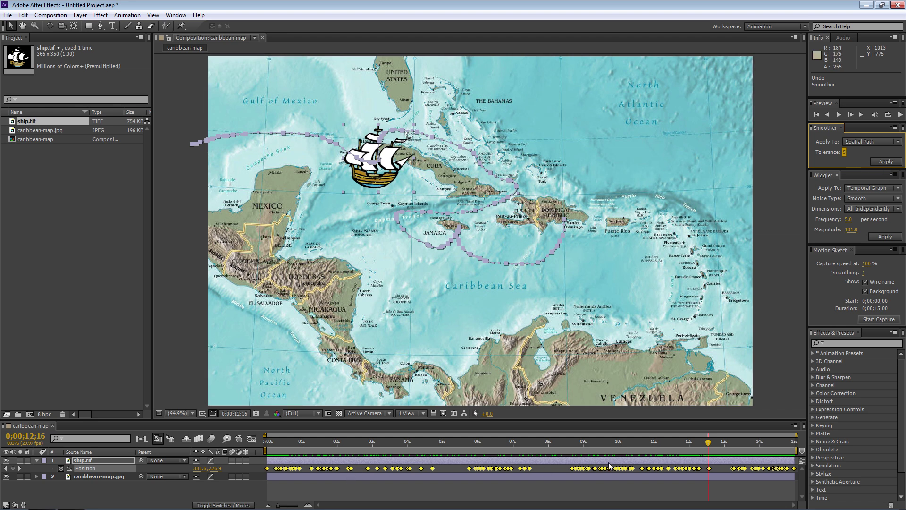
pyautogui.click(886, 162)
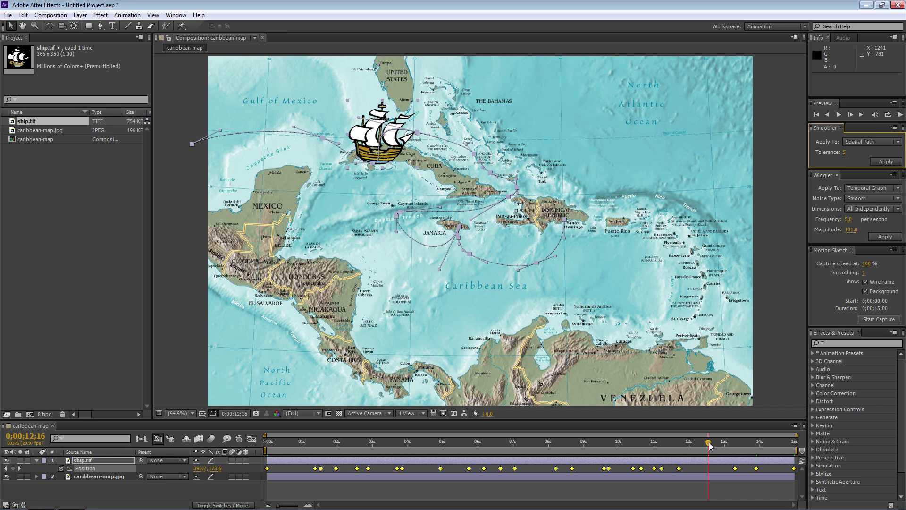
# Preview the ship's fully smoothed path from about 5.5 seconds and undo the smoothing of all Position keyframes
pyautogui.click(460, 443)
pyautogui.press('KP_0')
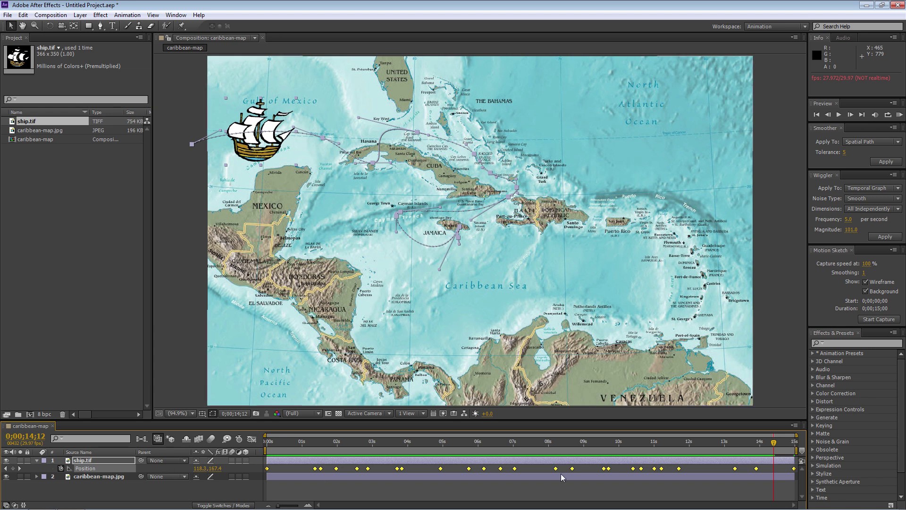
pyautogui.hotkey('ctrl', 'z')
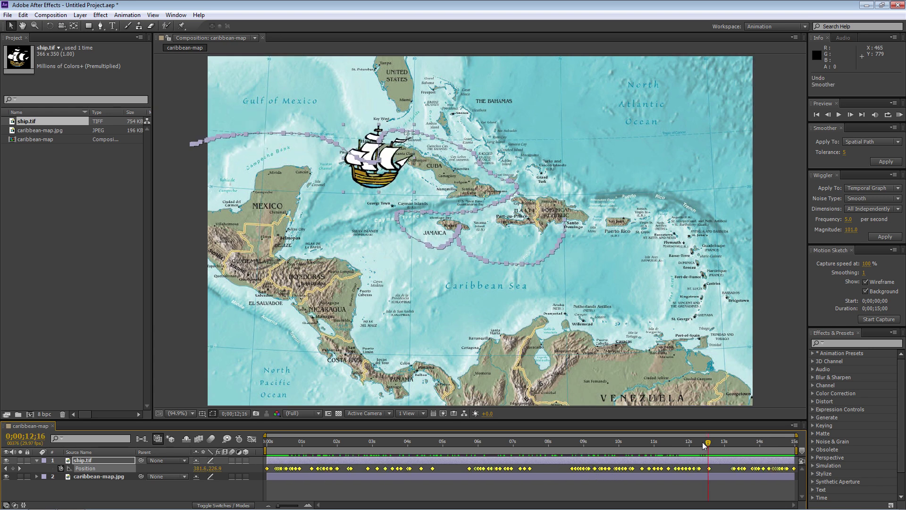
# Smooth only the ship's Position keyframes between about 8.5 and 12.3 seconds along the spatial path with tolerance 5, and play back that section
pyautogui.moveTo(708, 445); pyautogui.dragTo(656, 441)
pyautogui.click(554, 468)
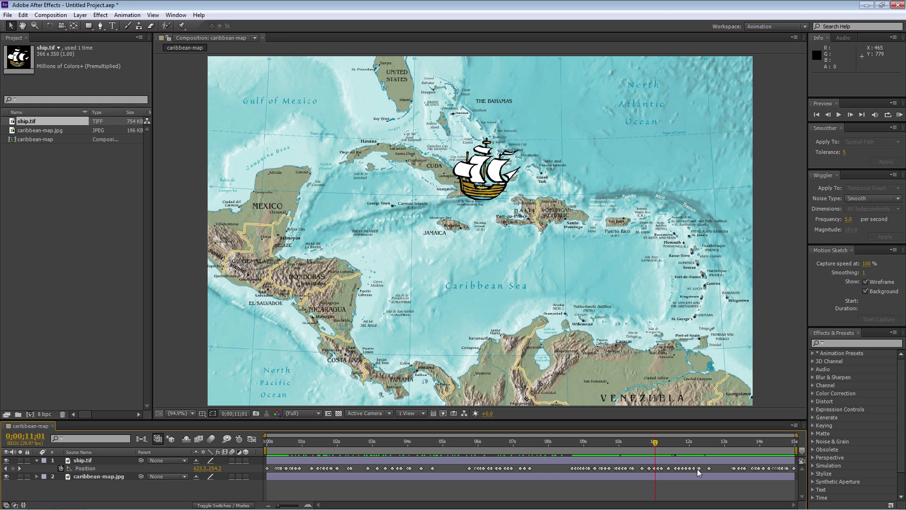
pyautogui.moveTo(702, 471); pyautogui.dragTo(570, 473)
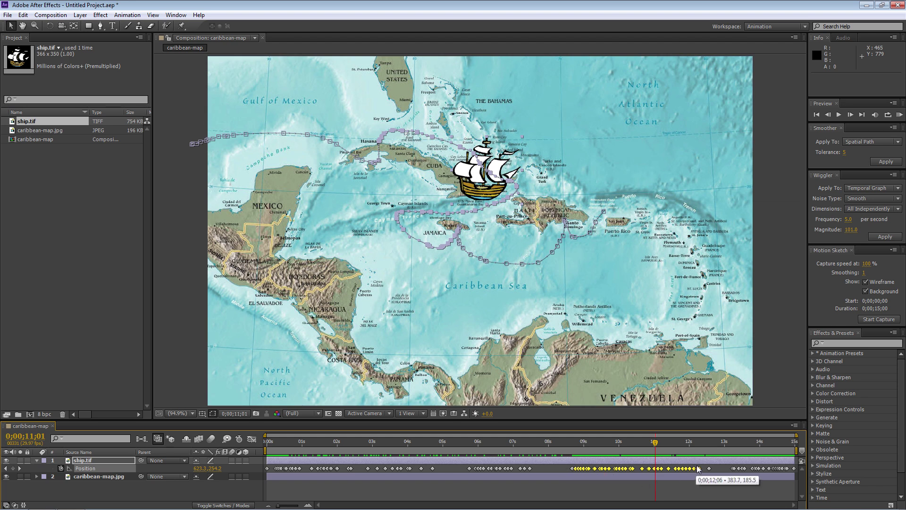
pyautogui.click(886, 161)
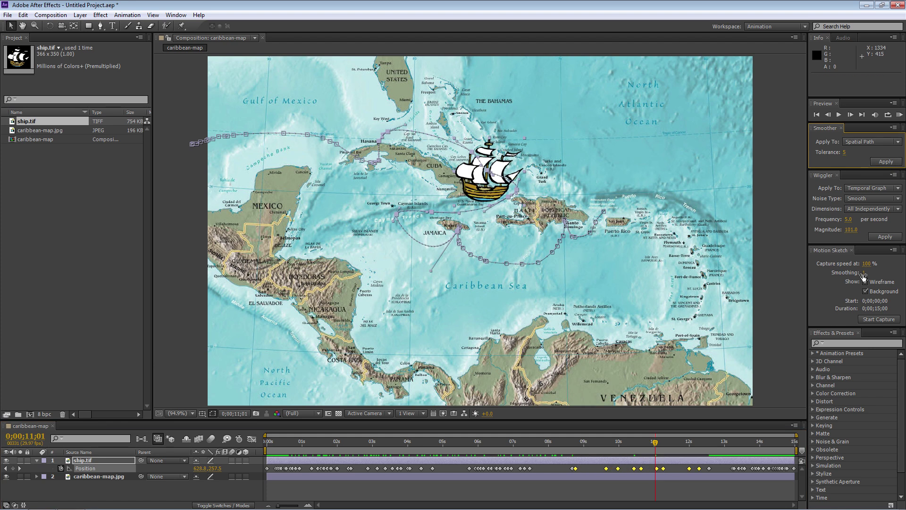
pyautogui.click(557, 448)
pyautogui.press('space')
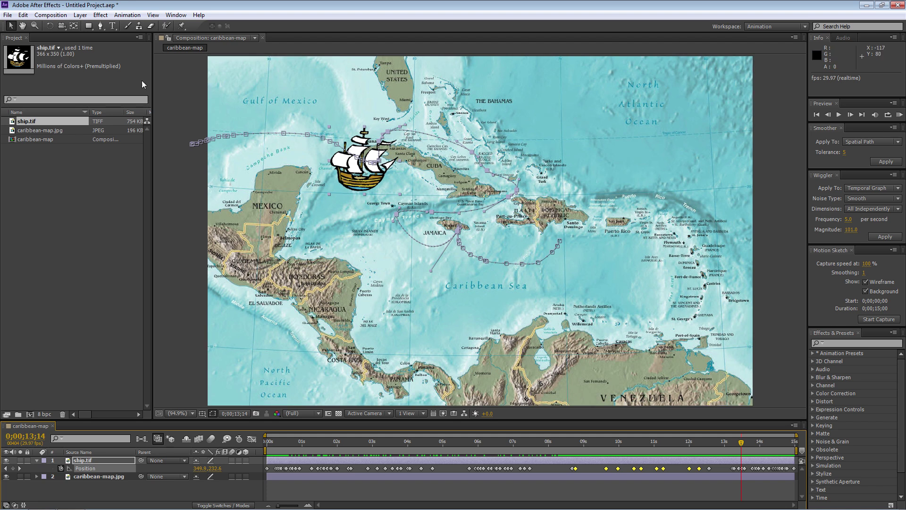
# Set the ship layer's auto-orientation to Orient Along Path
pyautogui.click(80, 15)
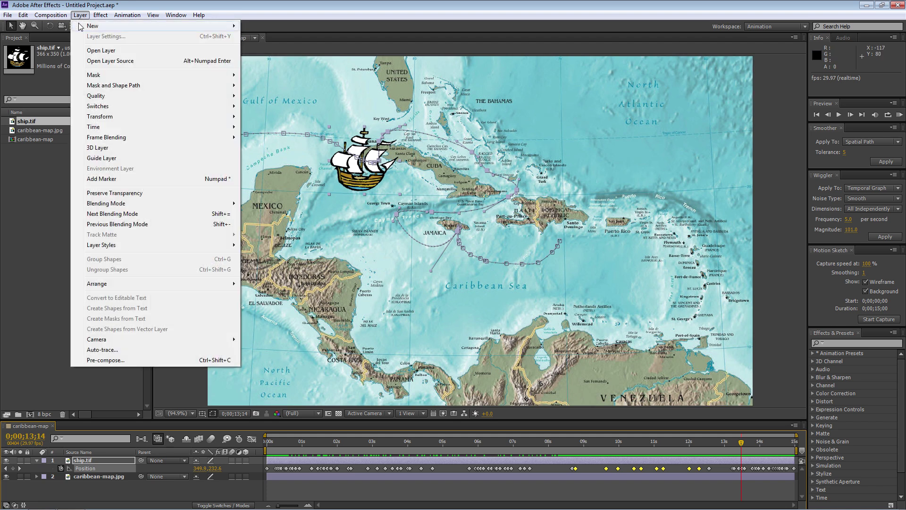
pyautogui.moveTo(103, 118)
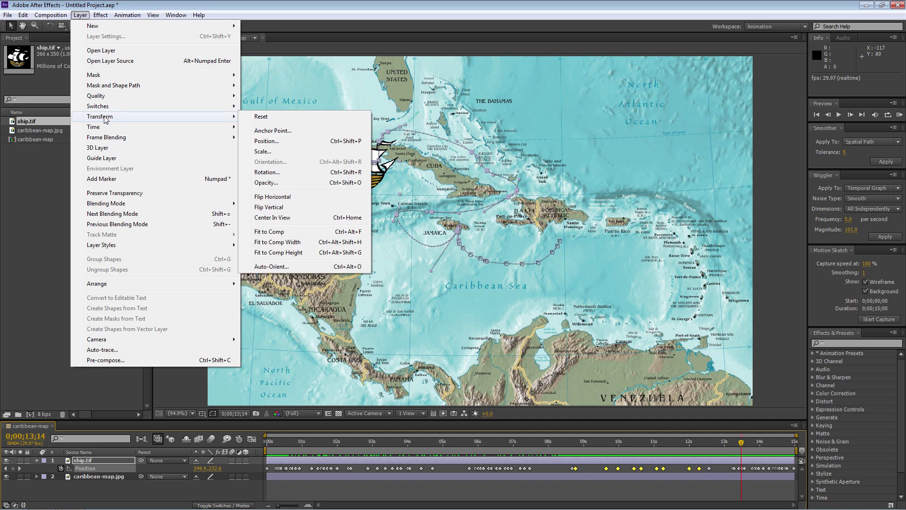
pyautogui.click(271, 267)
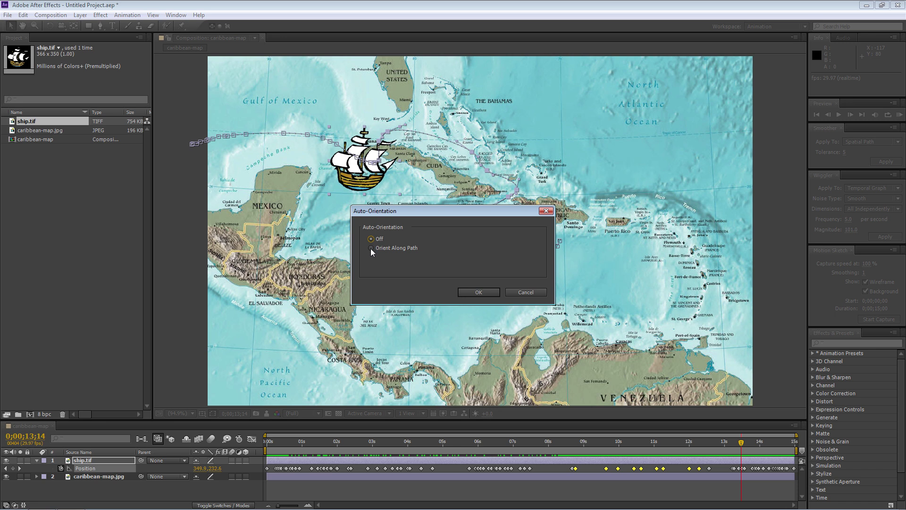
pyautogui.click(371, 249)
pyautogui.click(488, 295)
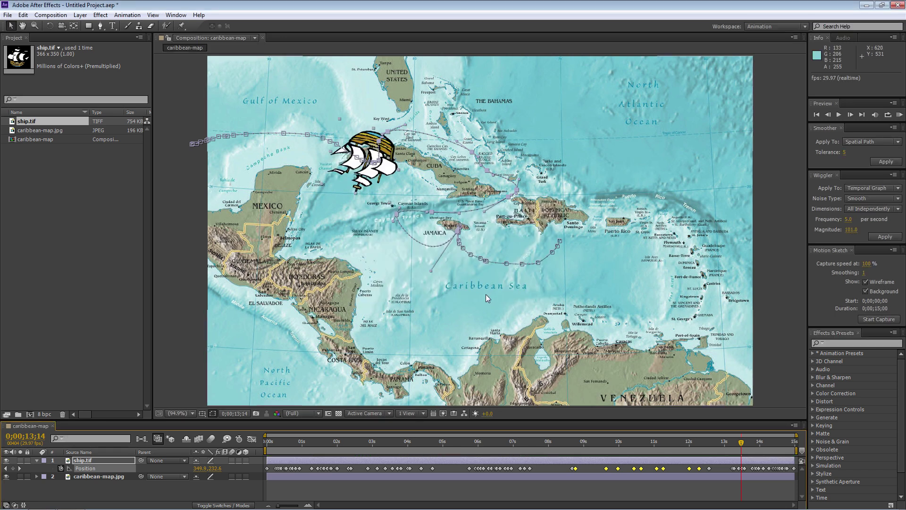
# Flip the ship layer horizontally and vertically, and scrub back to 0;00;06;07 to check its orientation along the path
pyautogui.click(77, 16)
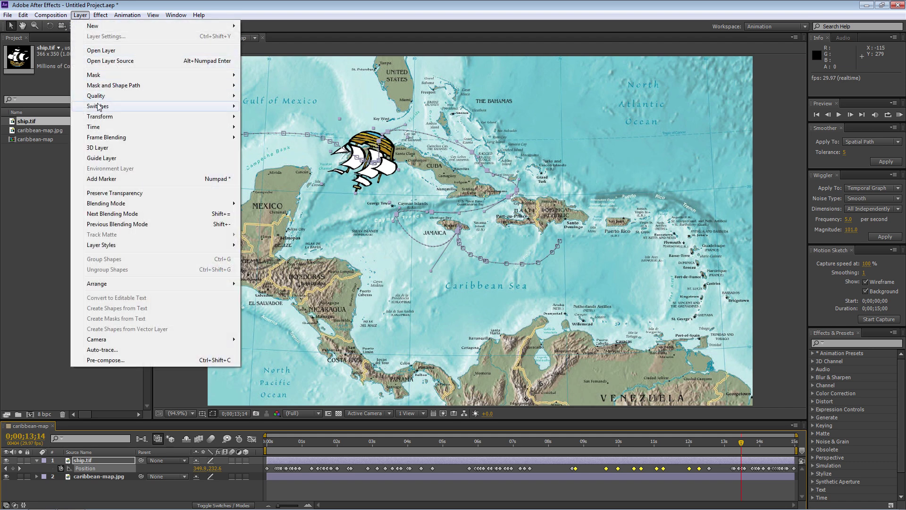
pyautogui.moveTo(144, 123)
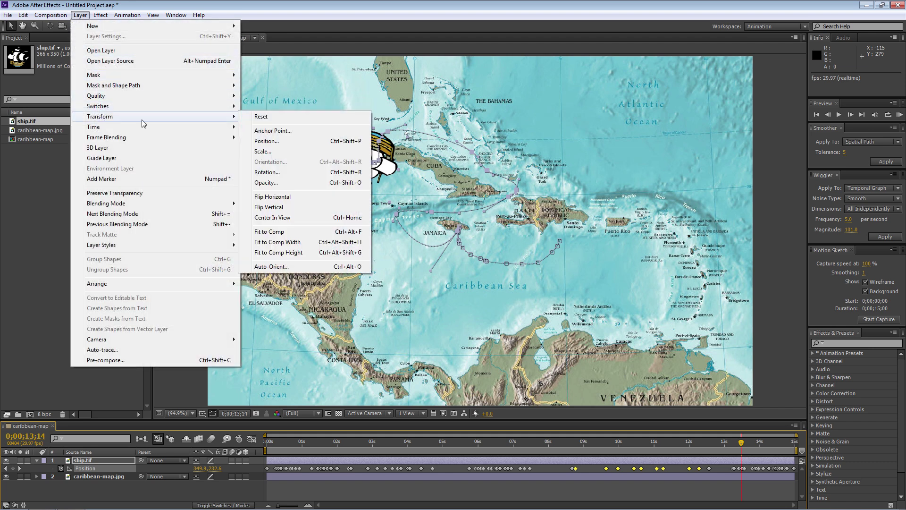
pyautogui.click(282, 199)
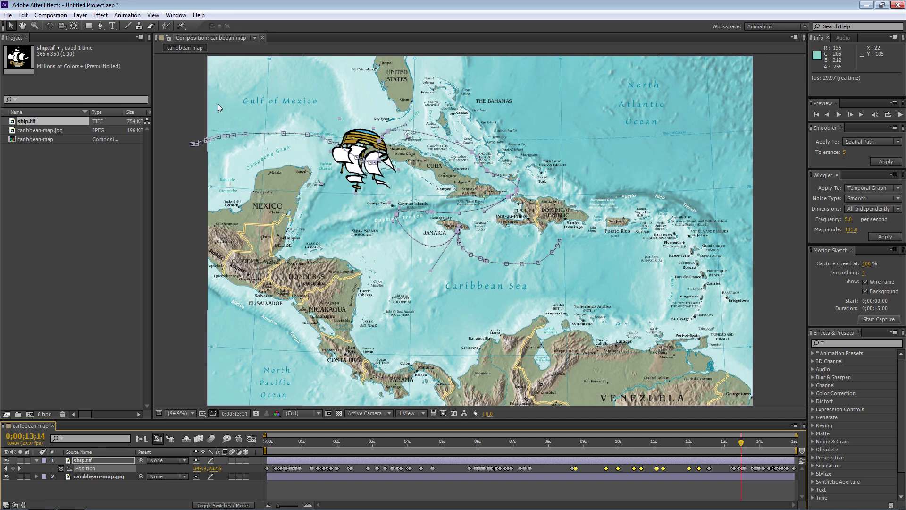
pyautogui.click(79, 16)
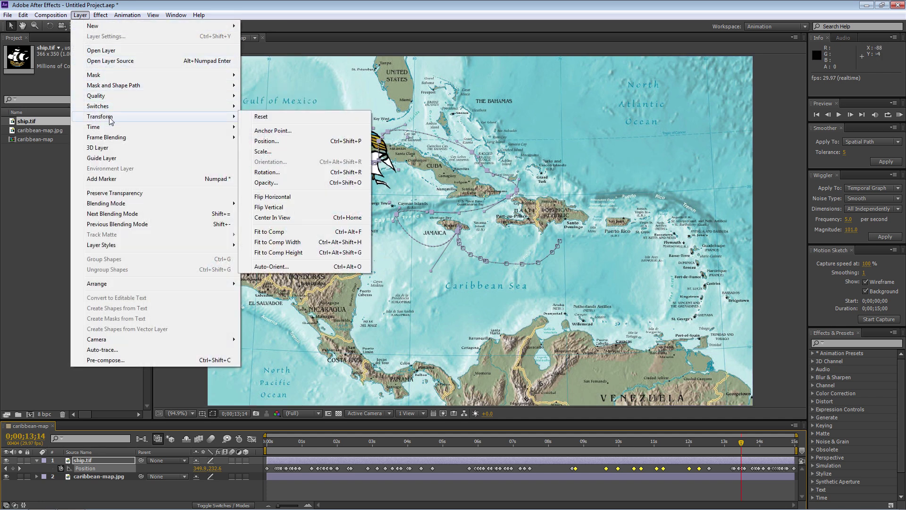
pyautogui.click(278, 208)
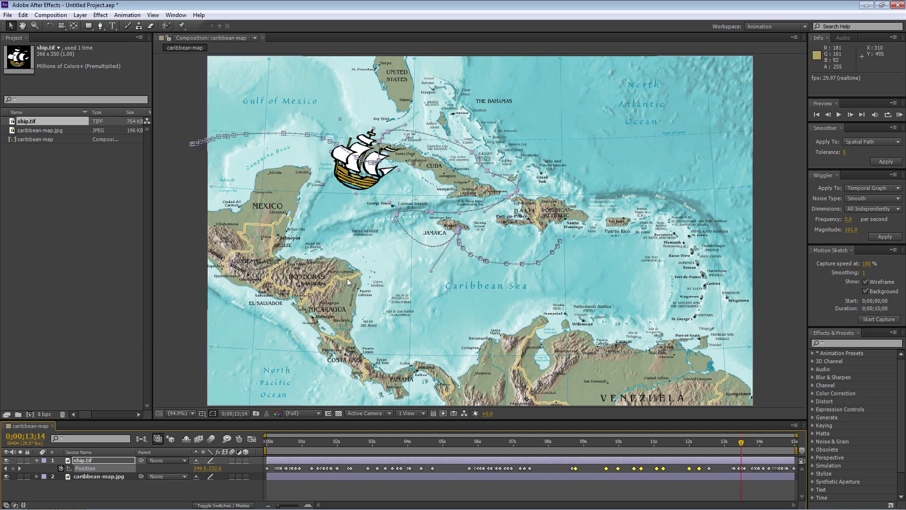
pyautogui.moveTo(743, 448); pyautogui.dragTo(486, 448)
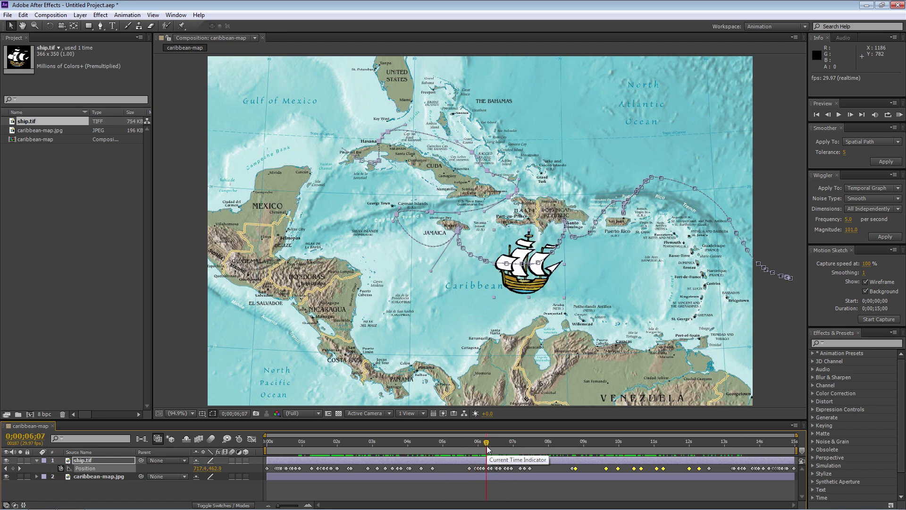